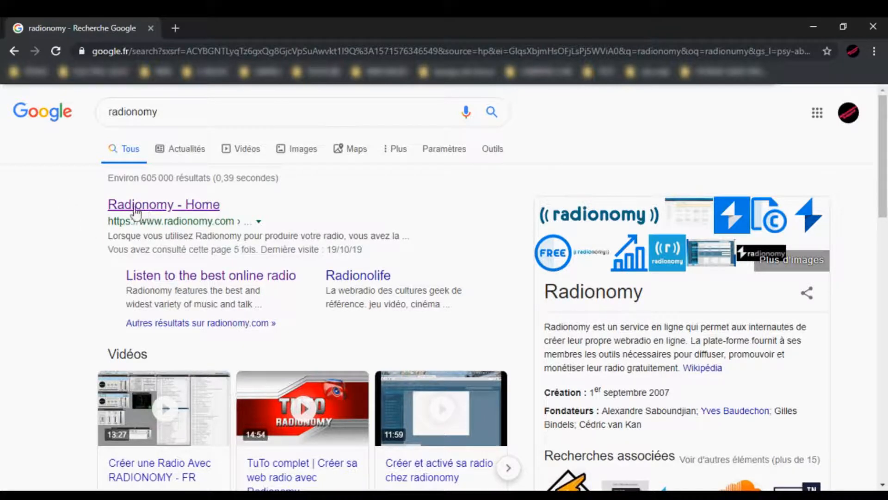
- Open the Radionomy home page from the search results and review its free service, offered services and support sections
{"action": "left_click", "coordinate": [178, 208]}
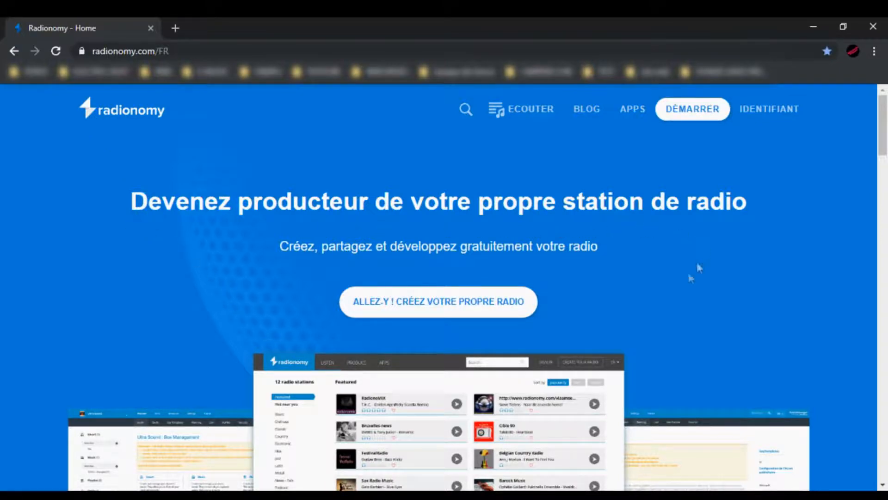
{"action": "scroll", "coordinate": [257, 303], "scroll_direction": "down", "scroll_amount": 9}
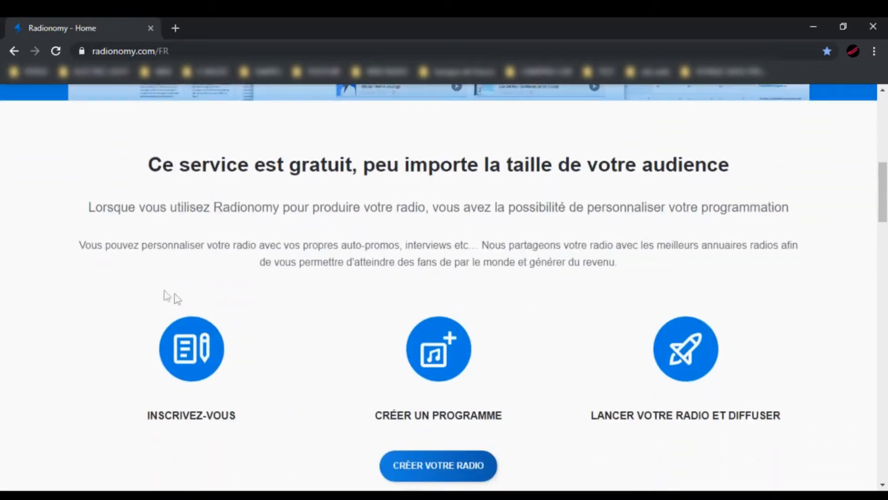
{"action": "scroll", "coordinate": [116, 284], "scroll_direction": "down", "scroll_amount": 5}
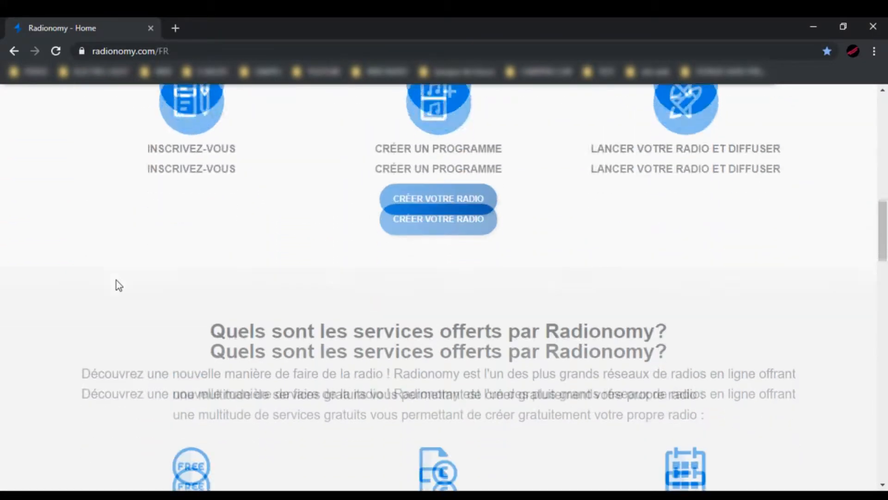
{"action": "scroll", "coordinate": [119, 285], "scroll_direction": "down", "scroll_amount": 4}
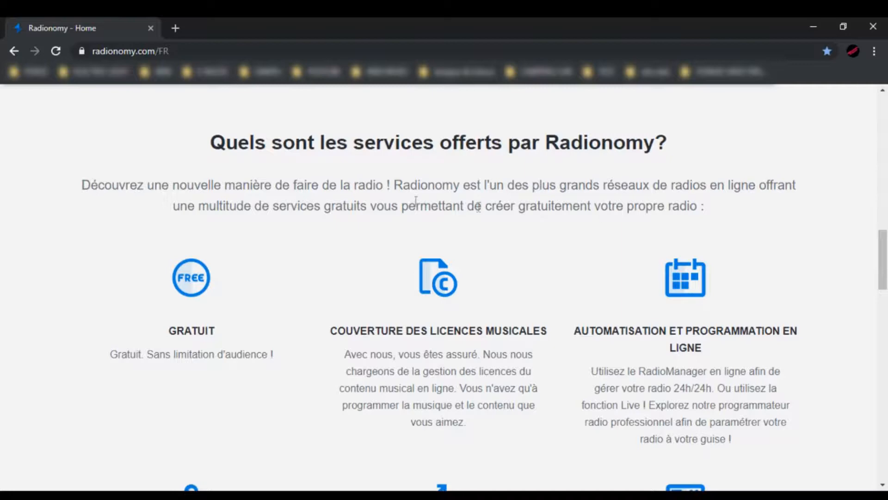
{"action": "scroll", "coordinate": [67, 257], "scroll_direction": "down", "scroll_amount": 3}
{"action": "scroll", "coordinate": [68, 258], "scroll_direction": "up", "scroll_amount": 1}
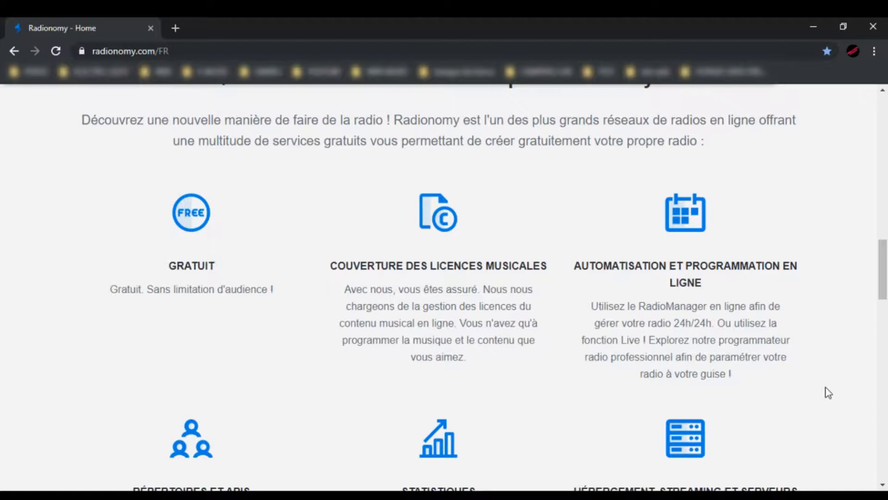
{"action": "scroll", "coordinate": [99, 376], "scroll_direction": "down", "scroll_amount": 3}
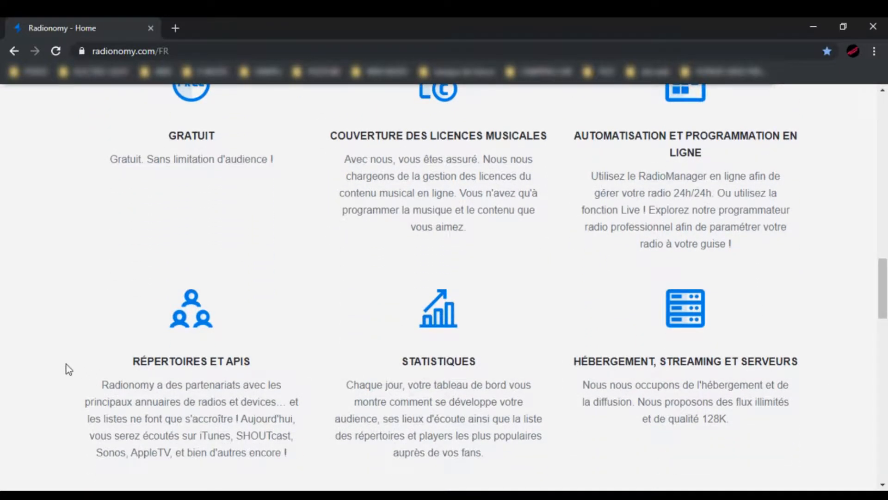
{"action": "scroll", "coordinate": [74, 360], "scroll_direction": "down", "scroll_amount": 2}
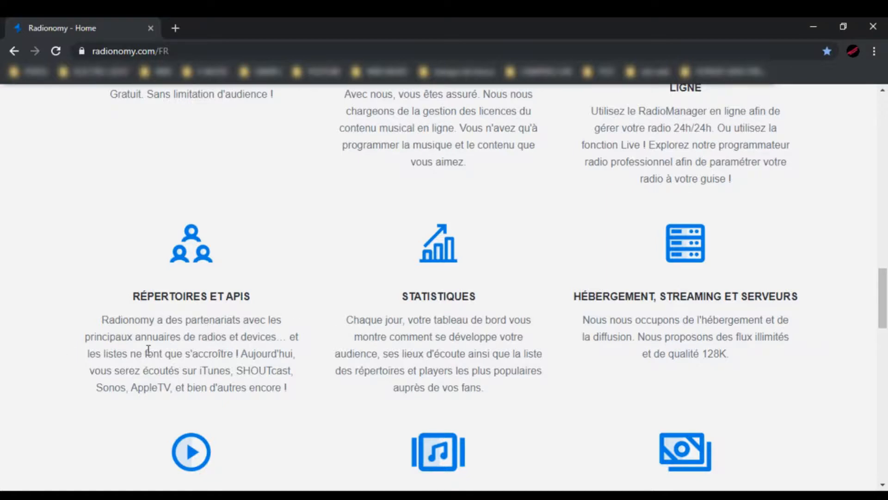
{"action": "scroll", "coordinate": [148, 350], "scroll_direction": "down", "scroll_amount": 4}
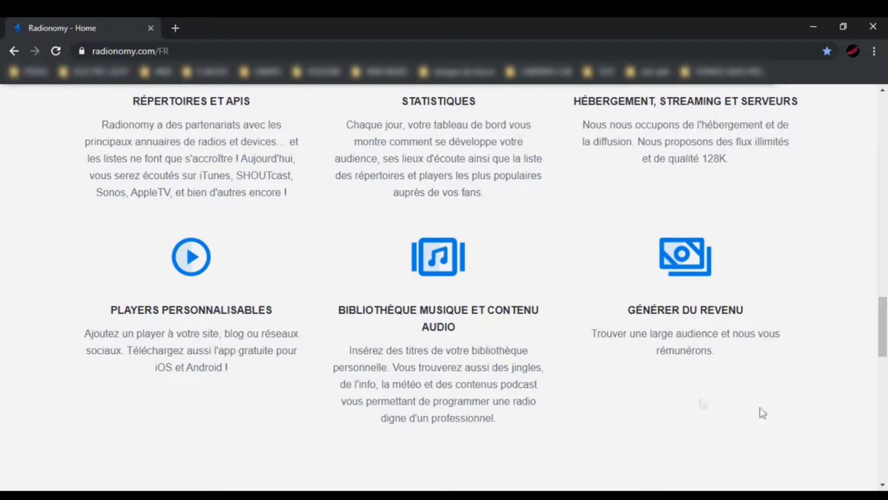
{"action": "scroll", "coordinate": [403, 367], "scroll_direction": "down", "scroll_amount": 4}
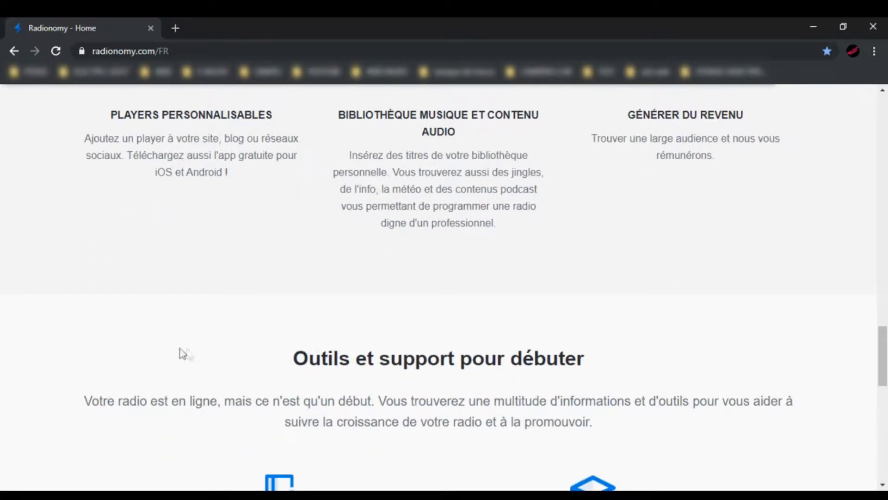
{"action": "scroll", "coordinate": [125, 365], "scroll_direction": "down", "scroll_amount": 4}
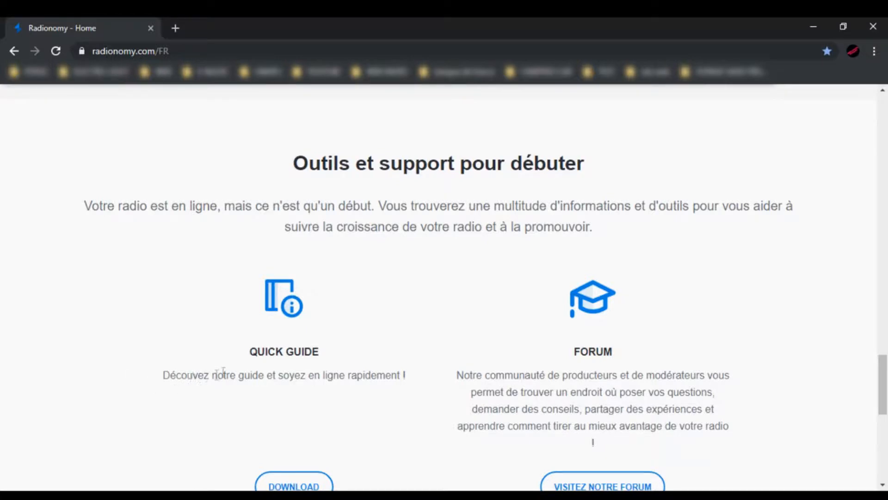
{"action": "scroll", "coordinate": [202, 401], "scroll_direction": "down", "scroll_amount": 2}
{"action": "scroll", "coordinate": [202, 401], "scroll_direction": "up", "scroll_amount": 1}
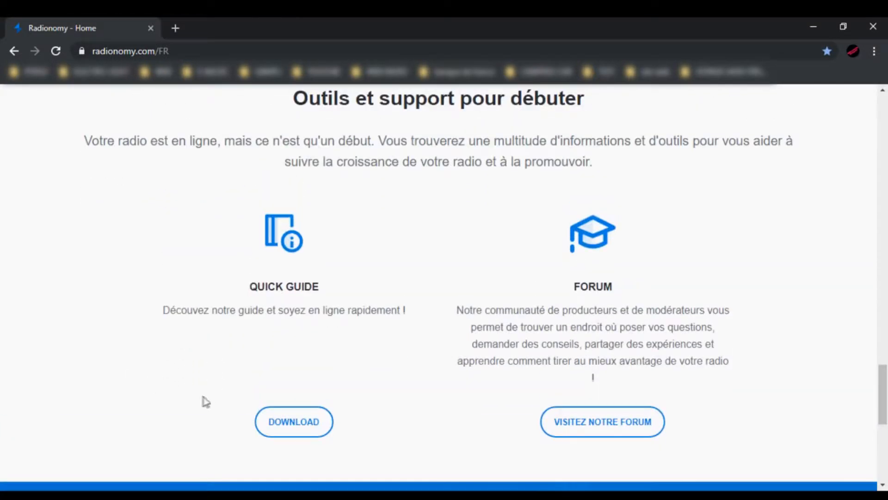
{"action": "scroll", "coordinate": [713, 423], "scroll_direction": "down", "scroll_amount": 1}
{"action": "scroll", "coordinate": [712, 418], "scroll_direction": "up", "scroll_amount": 12}
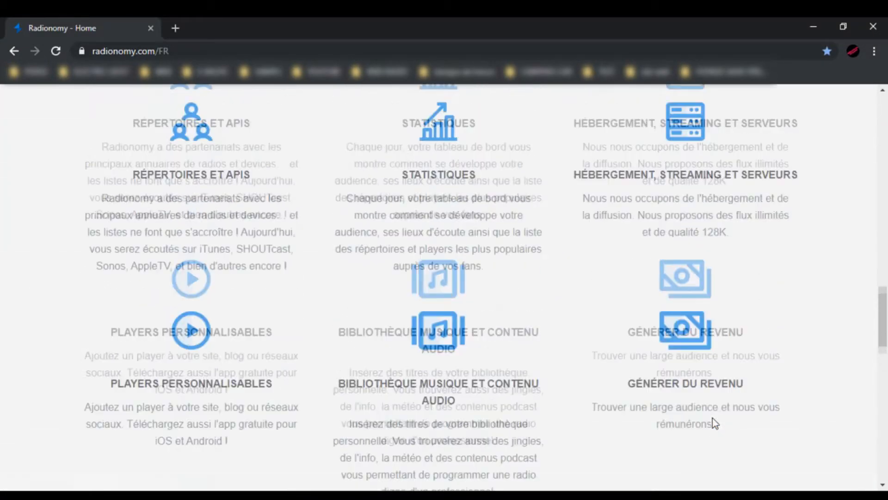
{"action": "scroll", "coordinate": [712, 422], "scroll_direction": "up", "scroll_amount": 15}
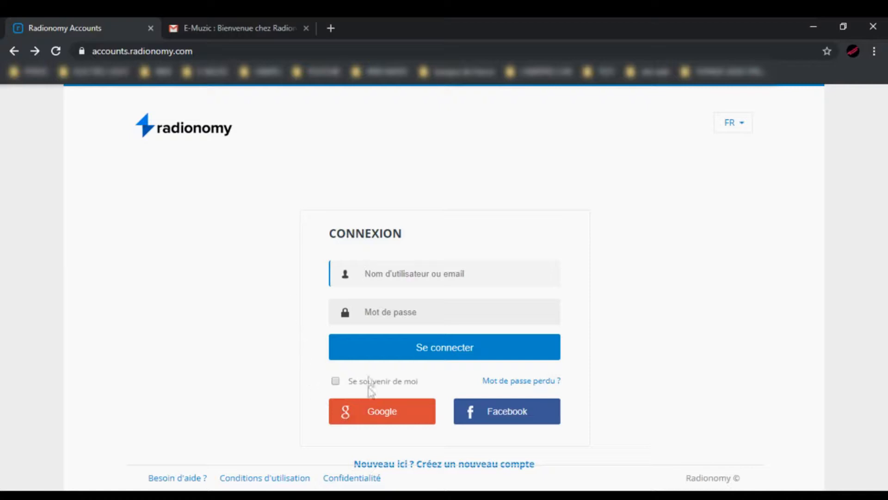
- Open the new account registration form and examine its required fields, consent options and alternative sign-up methods
{"action": "left_click", "coordinate": [445, 464]}
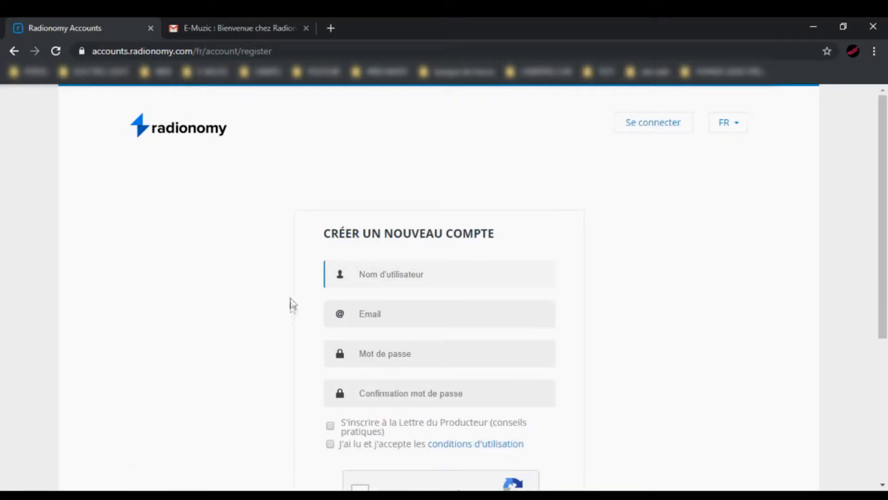
{"action": "scroll", "coordinate": [273, 196], "scroll_direction": "down", "scroll_amount": 2}
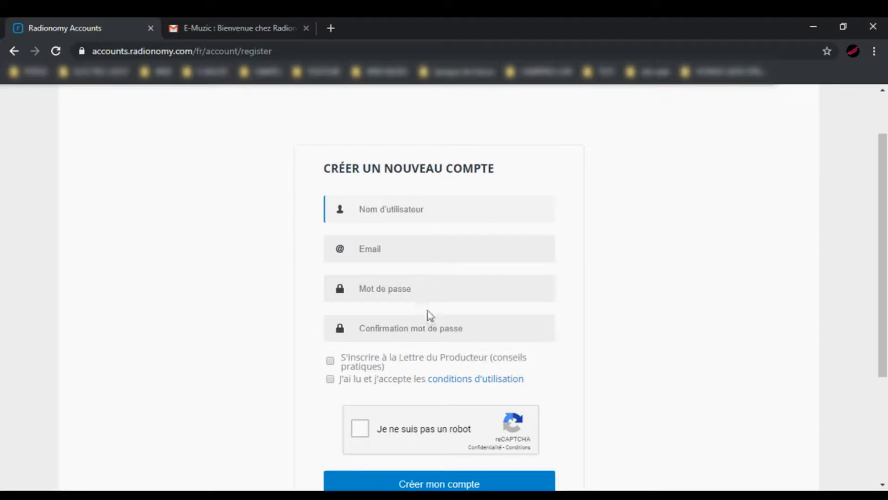
{"action": "scroll", "coordinate": [263, 322], "scroll_direction": "down", "scroll_amount": 2}
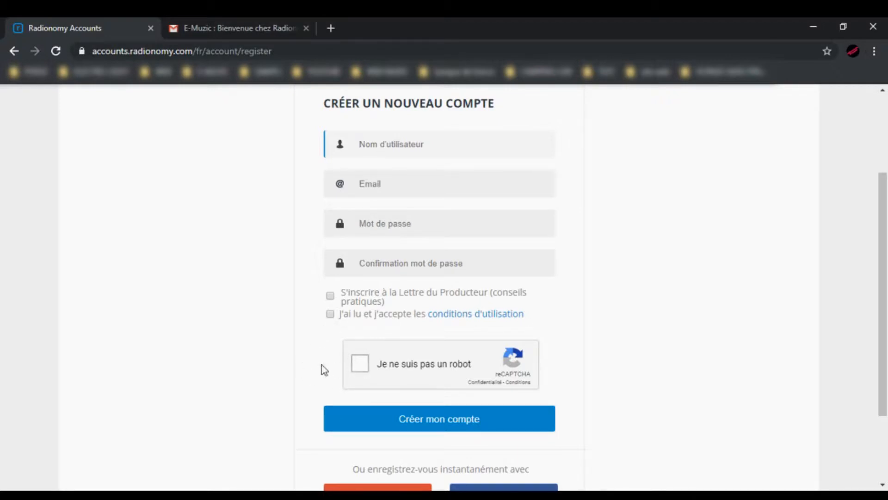
{"action": "scroll", "coordinate": [321, 365], "scroll_direction": "down", "scroll_amount": 1}
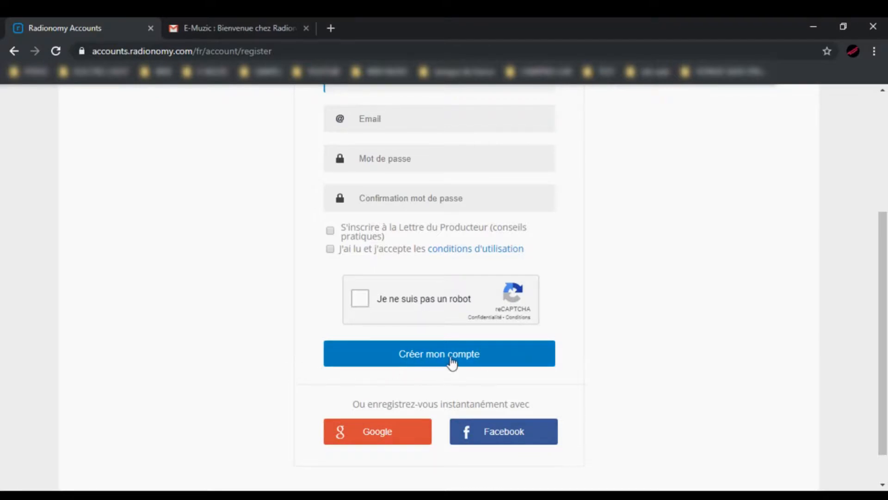
{"action": "scroll", "coordinate": [452, 363], "scroll_direction": "up", "scroll_amount": 3}
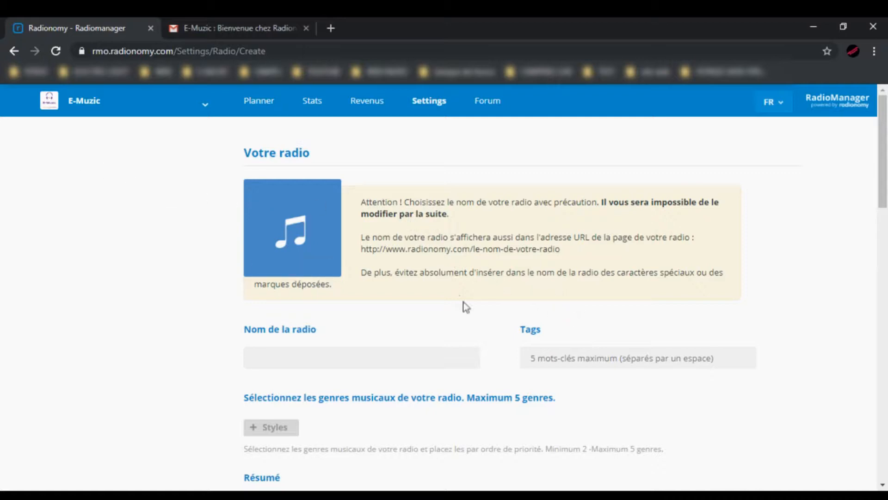
- Upload the E-Muzic image from the WEB RADIO folder as the new radio's cover
{"action": "mouse_move", "coordinate": [51, 101]}
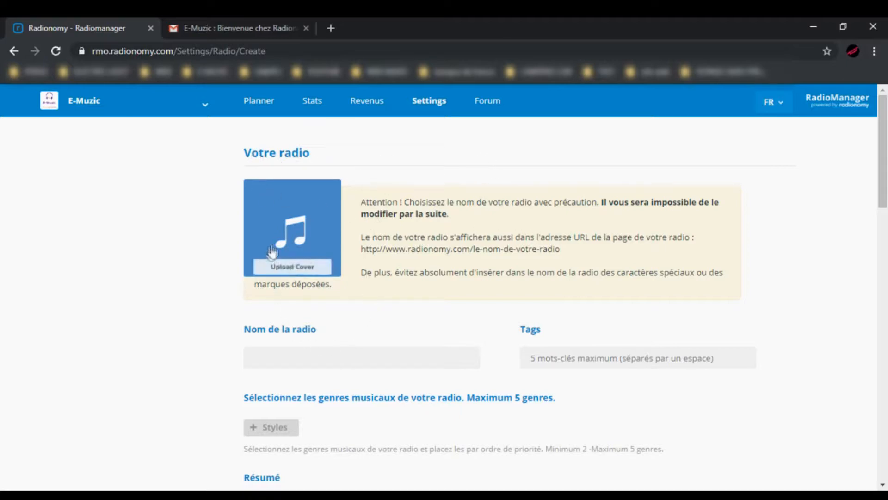
{"action": "left_click", "coordinate": [294, 242]}
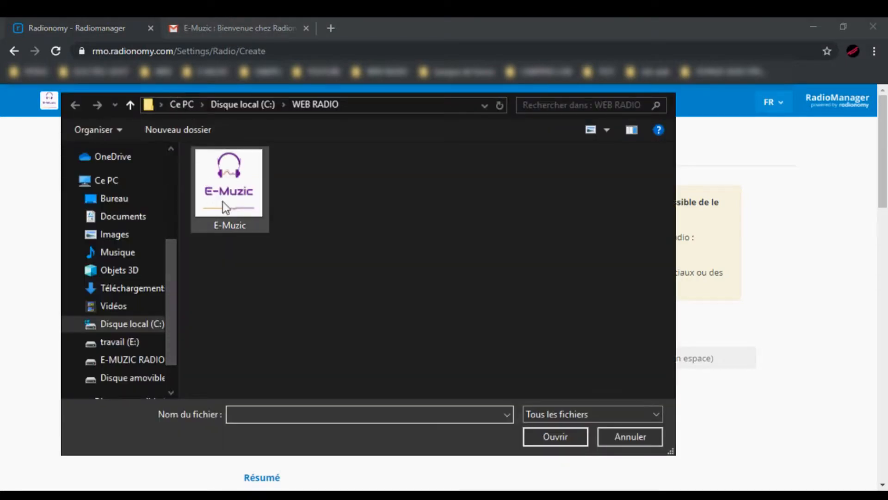
{"action": "left_click", "coordinate": [223, 202]}
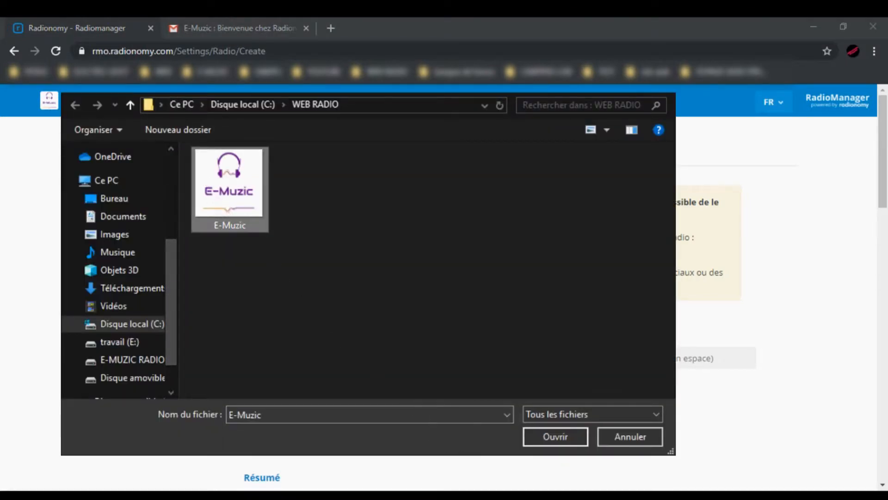
{"action": "left_click", "coordinate": [534, 437]}
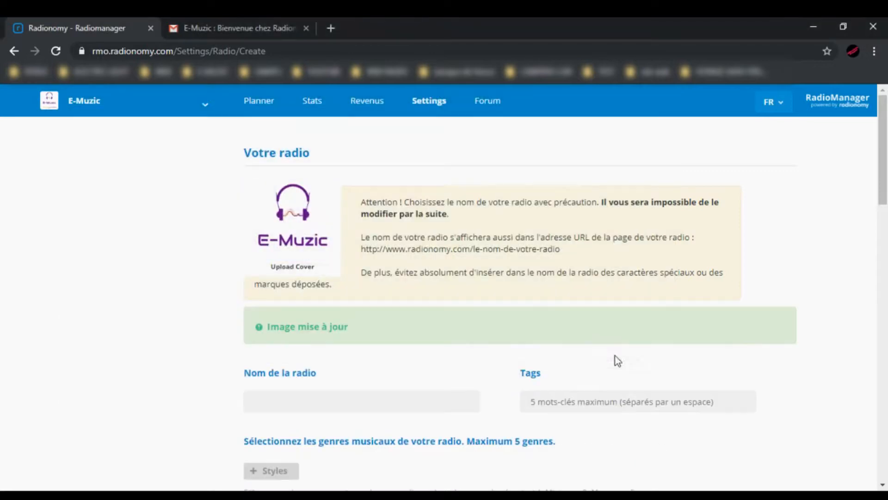
- Try "test-radio" as the name of the radio
{"action": "scroll", "coordinate": [208, 278], "scroll_direction": "down", "scroll_amount": 3}
{"action": "left_click", "coordinate": [287, 270]}
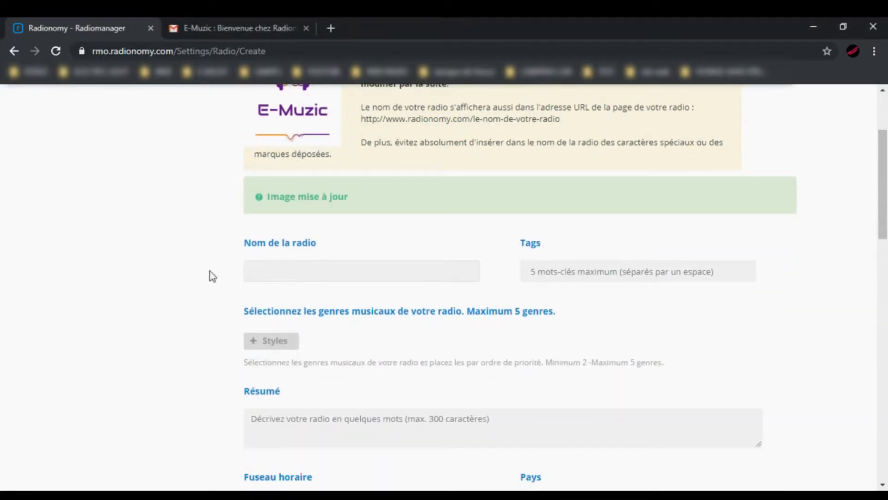
{"action": "left_click", "coordinate": [273, 275]}
{"action": "type", "text": "test-radio"}
- Enter the radio's tags as "hits, dance, webradio, live, 80,"
{"action": "left_click", "coordinate": [522, 275]}
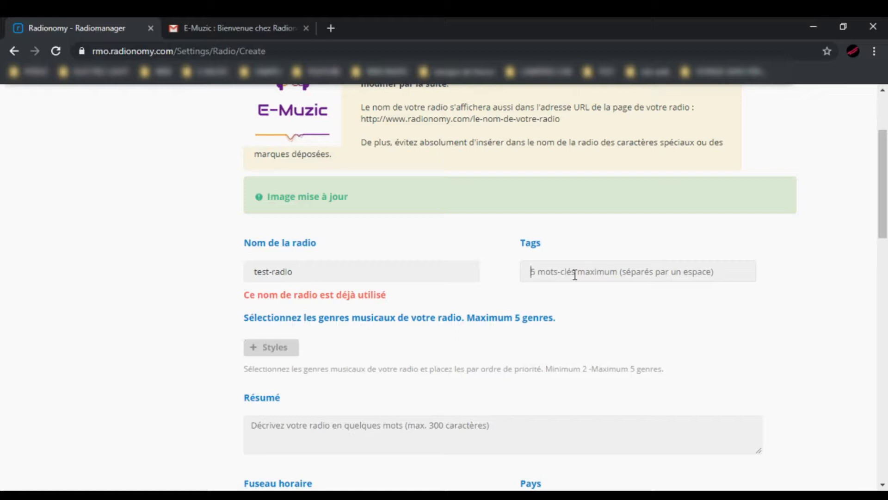
{"action": "type", "text": "hits, dance"}
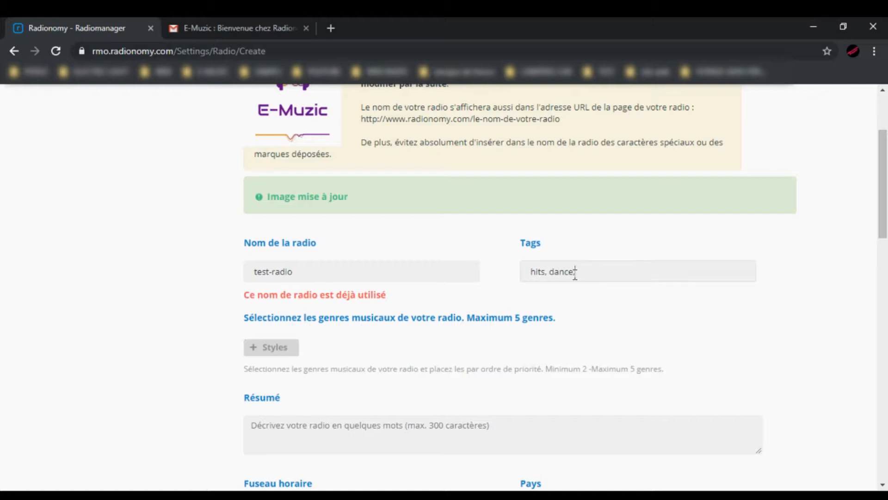
{"action": "type", "text": "webrad"}
{"action": "type", "text": "io, "}
{"action": "type", "text": "li"}
{"action": "type", "text": " live,"}
{"action": "type", "text": "80"}
{"action": "type", "text": ","}
- Try replacing the radio's name with "radio-test"
{"action": "left_click", "coordinate": [299, 272]}
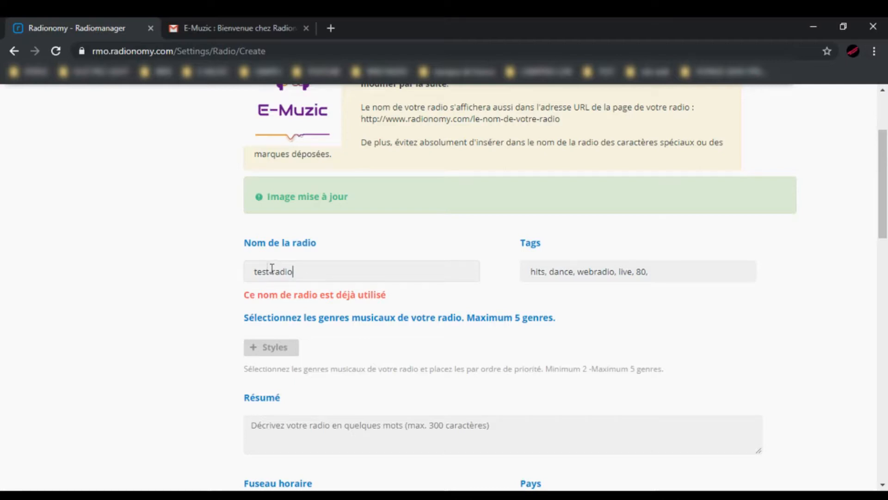
{"action": "left_click_drag", "start_coordinate": [303, 271], "coordinate": [215, 273]}
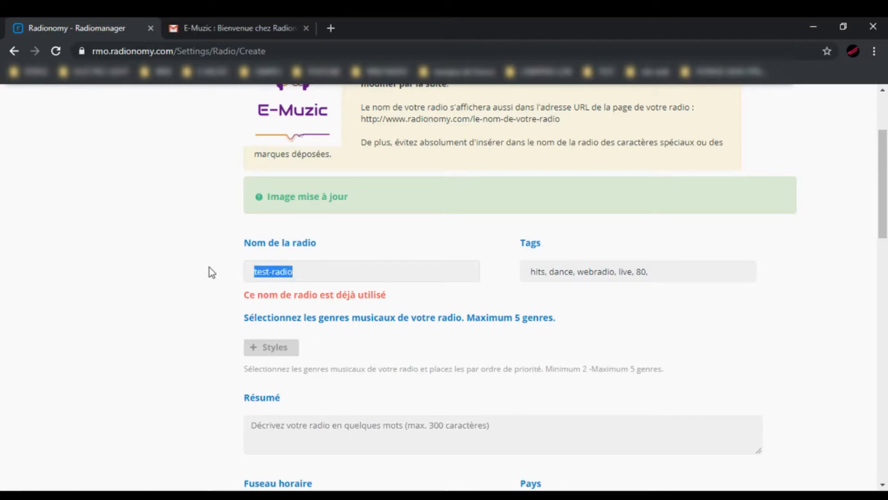
{"action": "type", "text": "radio"}
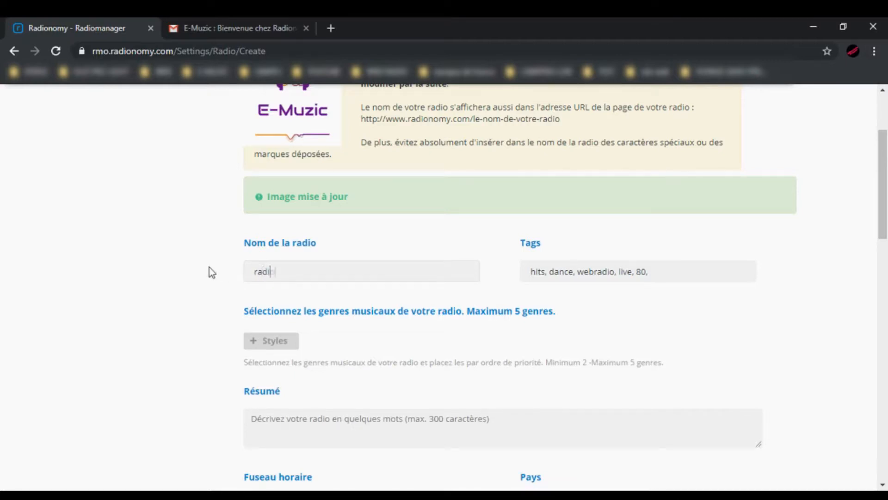
{"action": "type", "text": "-test"}
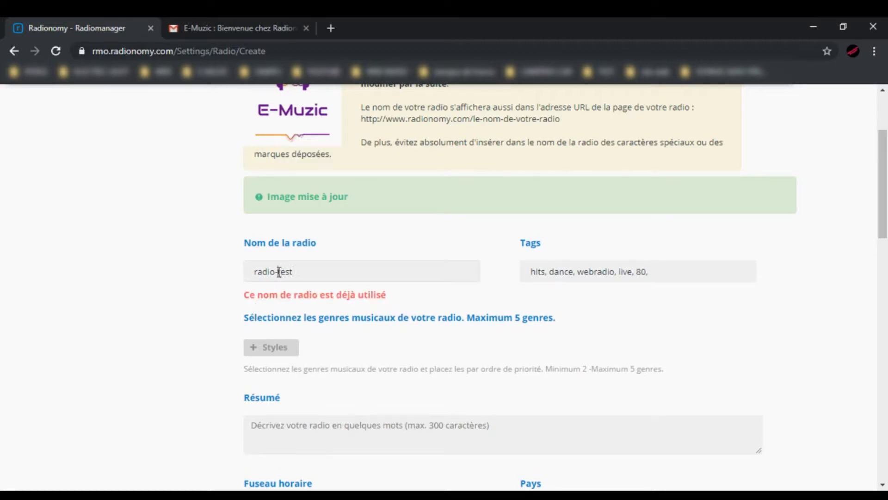
- Replace the radio's name with "e-muzic1"
{"action": "key", "text": "BackSpace"}
{"action": "left_click_drag", "start_coordinate": [308, 272], "coordinate": [220, 263]}
{"action": "type", "text": "e-musi"}
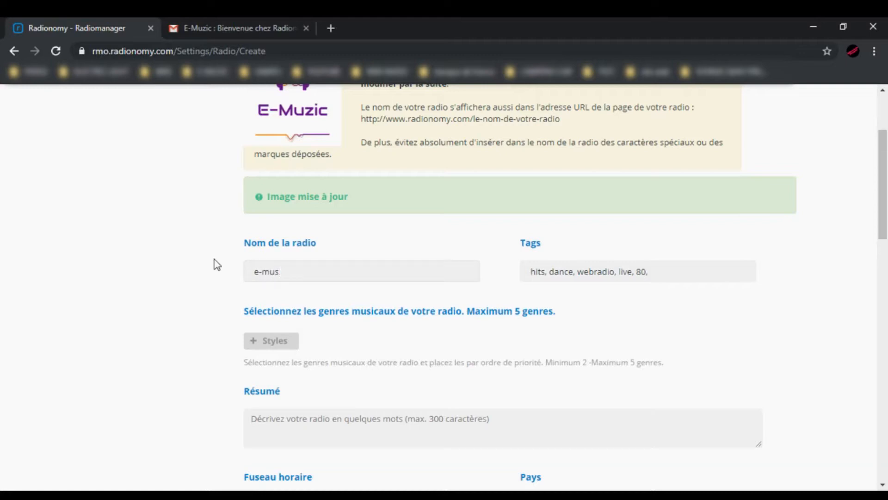
{"action": "key", "text": "BackSpace"}
{"action": "key", "text": "BackSpace"}
{"action": "type", "text": "uzic1"}
- Add Hits from the Hits category as the radio's first musical genre
{"action": "left_click", "coordinate": [277, 345]}
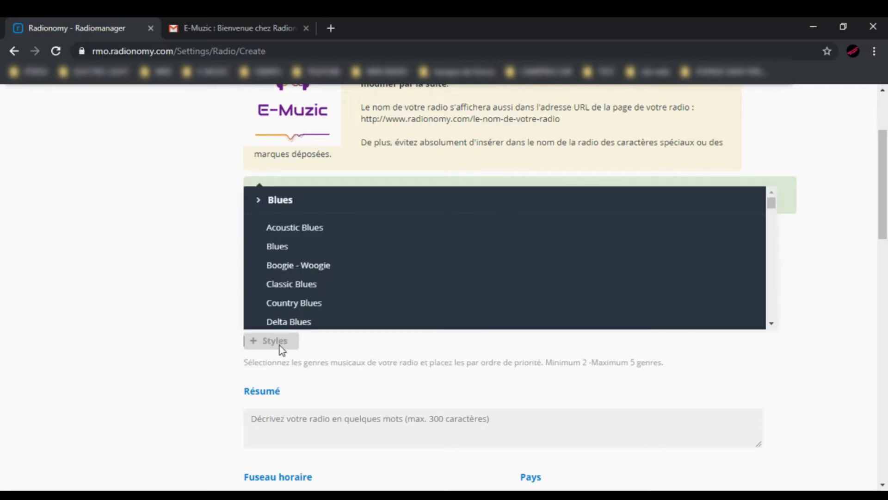
{"action": "scroll", "coordinate": [307, 264], "scroll_direction": "down", "scroll_amount": 10}
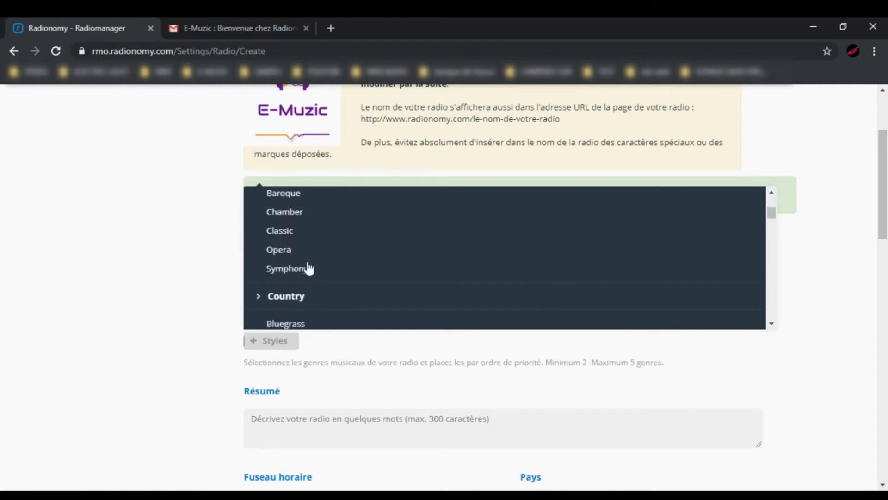
{"action": "scroll", "coordinate": [309, 268], "scroll_direction": "down", "scroll_amount": 15}
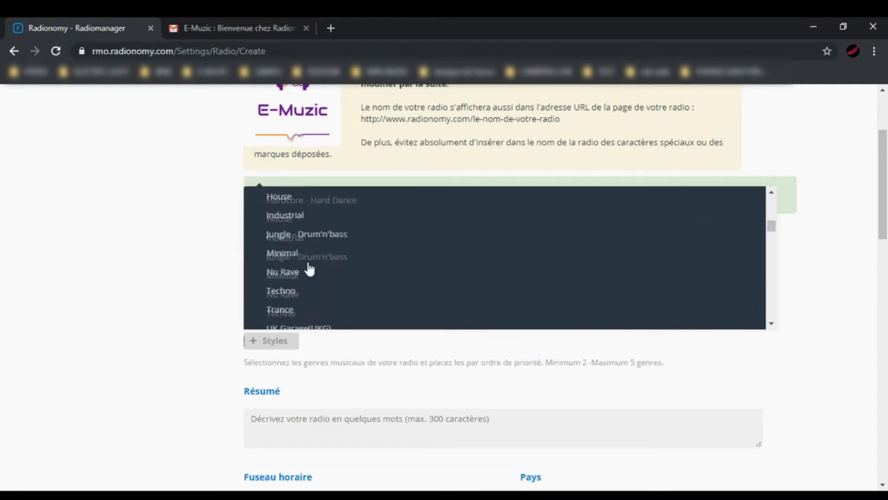
{"action": "scroll", "coordinate": [310, 270], "scroll_direction": "down", "scroll_amount": 3}
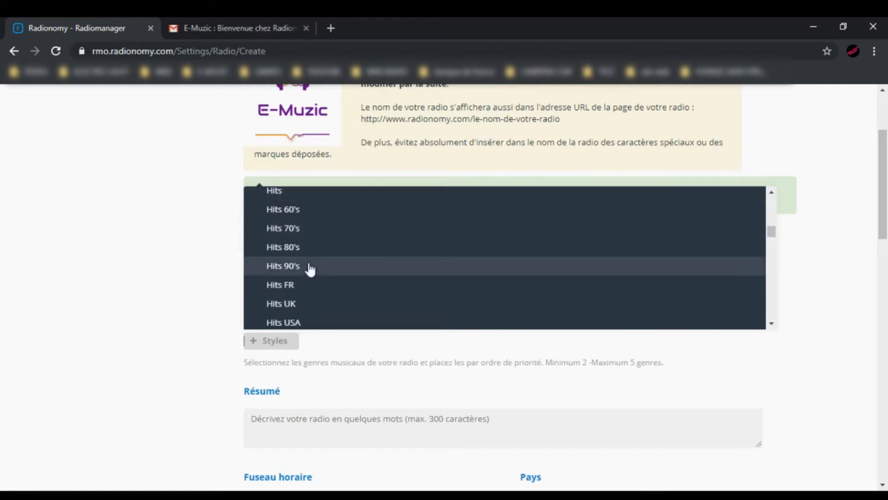
{"action": "scroll", "coordinate": [308, 269], "scroll_direction": "up", "scroll_amount": 2}
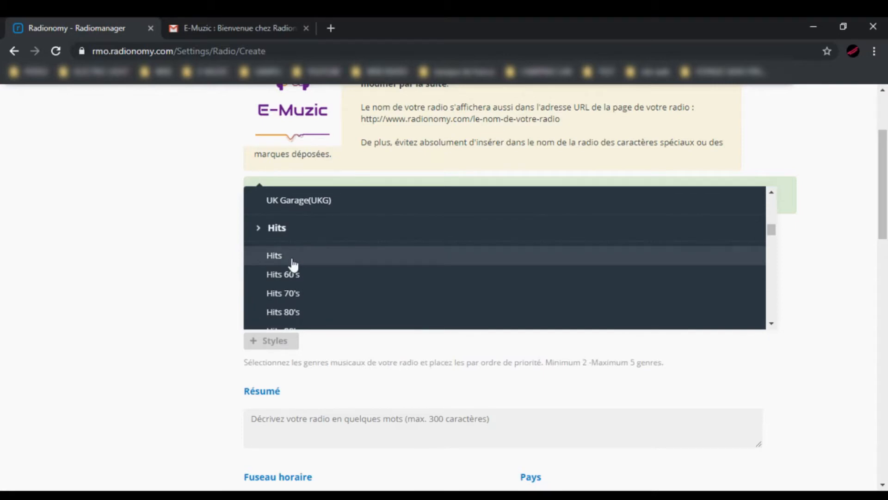
{"action": "left_click", "coordinate": [293, 260]}
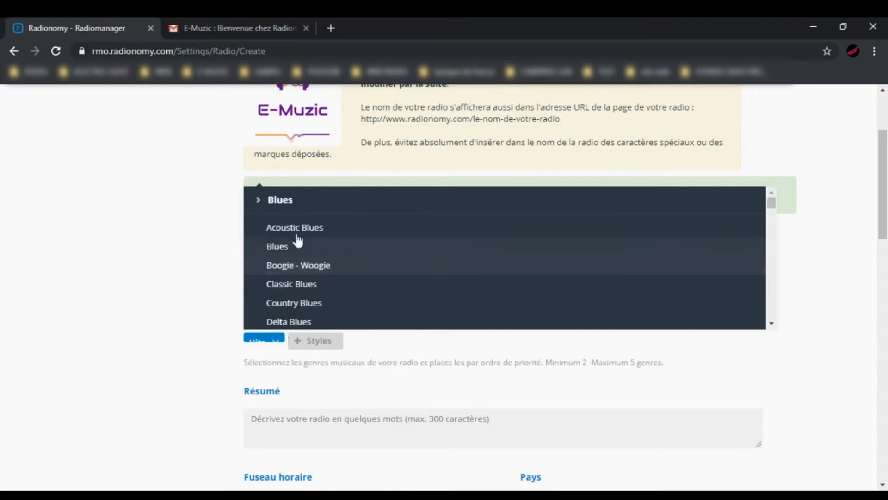
- Add Hits FR as the radio's second musical genre
{"action": "scroll", "coordinate": [297, 241], "scroll_direction": "down", "scroll_amount": 10}
{"action": "scroll", "coordinate": [301, 264], "scroll_direction": "down", "scroll_amount": 5}
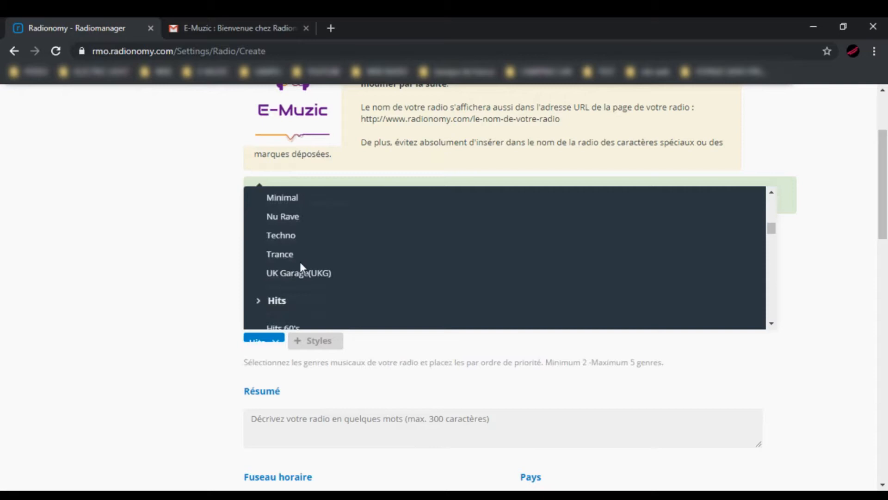
{"action": "scroll", "coordinate": [301, 269], "scroll_direction": "down", "scroll_amount": 2}
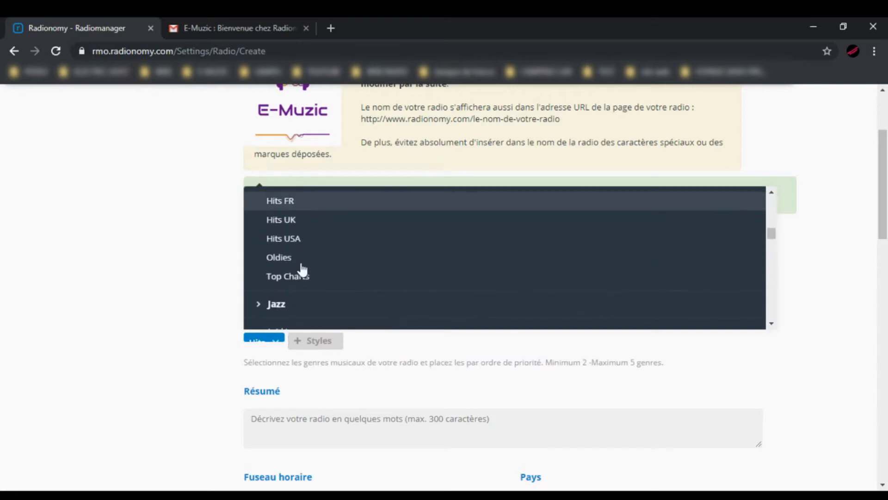
{"action": "scroll", "coordinate": [326, 305], "scroll_direction": "up", "scroll_amount": 2}
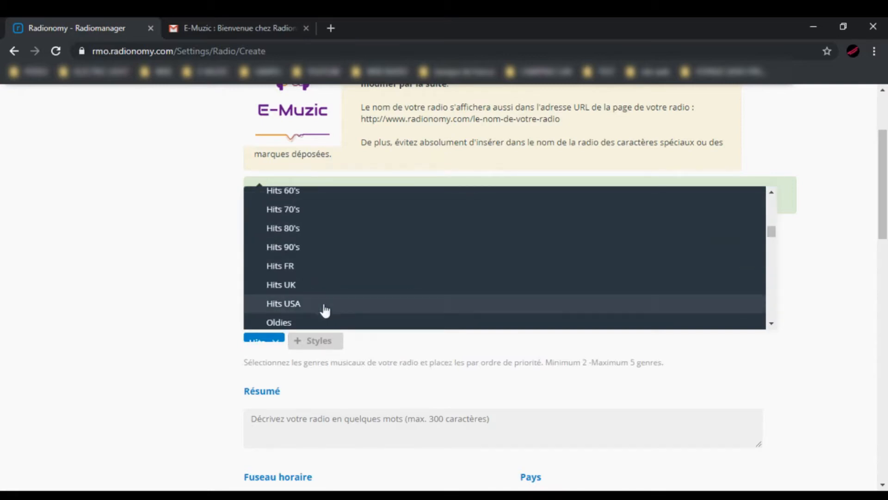
{"action": "left_click", "coordinate": [298, 272]}
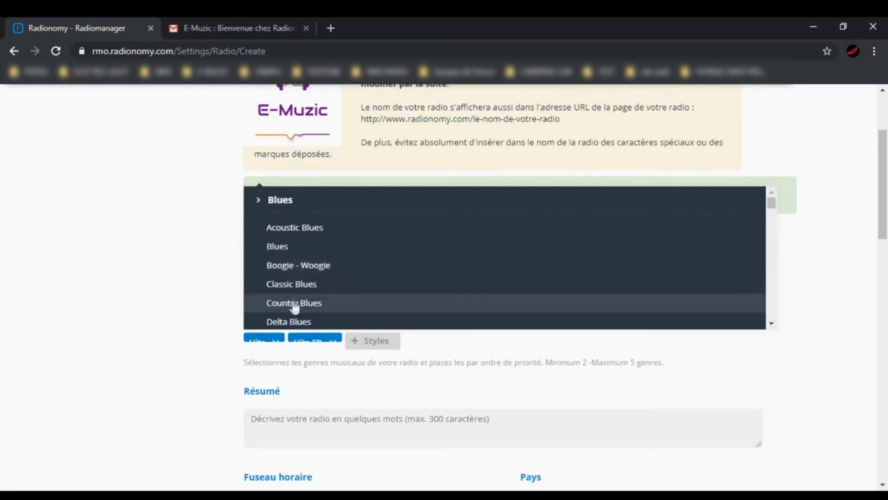
- Add Hits UK as the radio's third musical genre and close the genre list
{"action": "scroll", "coordinate": [298, 286], "scroll_direction": "down", "scroll_amount": 8}
{"action": "scroll", "coordinate": [299, 288], "scroll_direction": "down", "scroll_amount": 10}
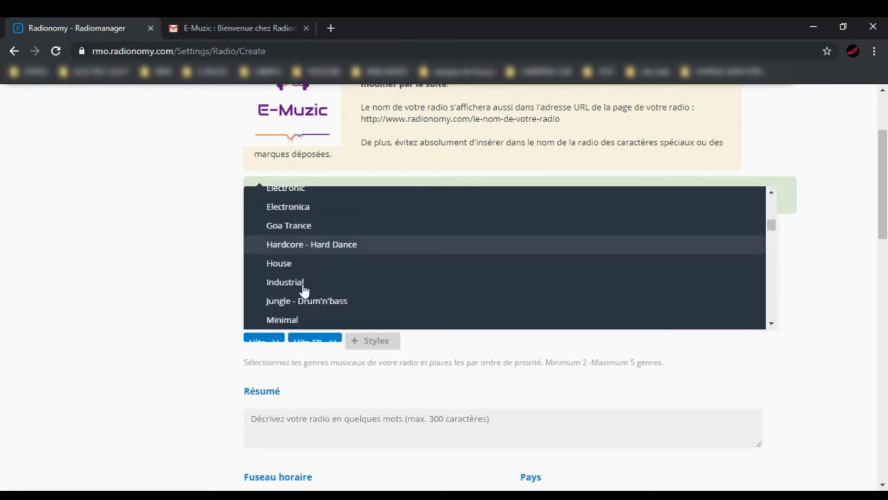
{"action": "scroll", "coordinate": [304, 290], "scroll_direction": "down", "scroll_amount": 2}
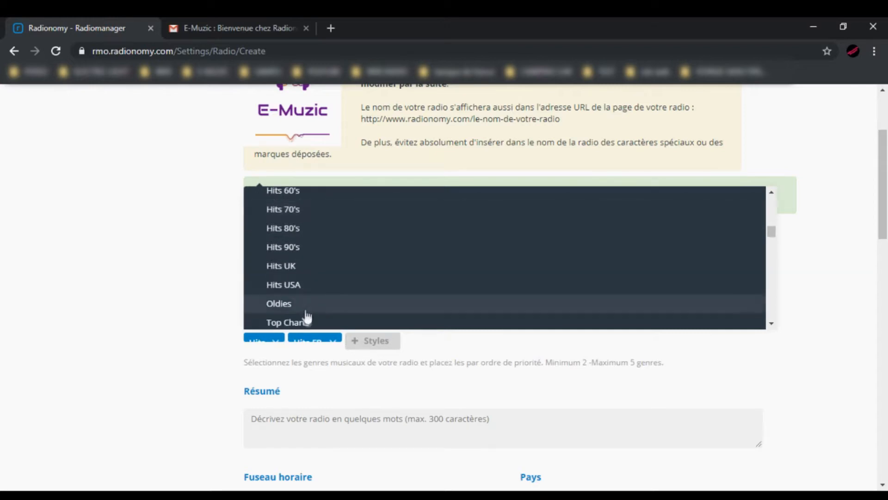
{"action": "left_click", "coordinate": [293, 264]}
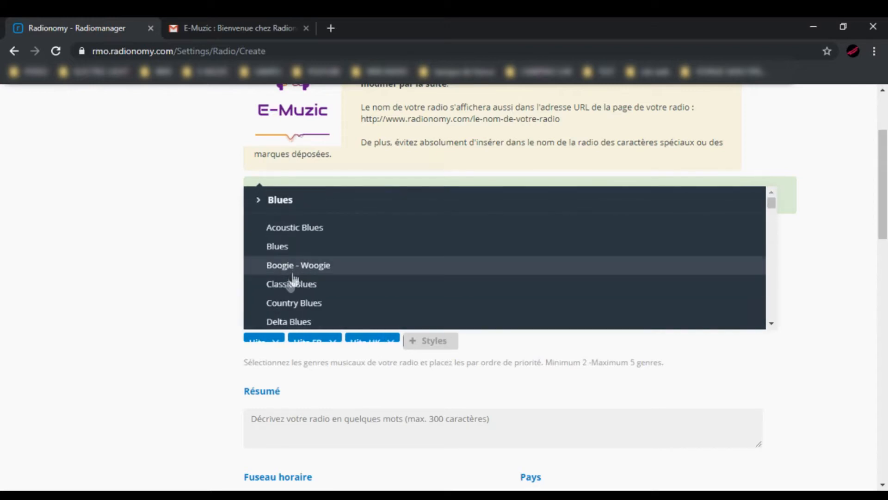
{"action": "left_click", "coordinate": [223, 302]}
- Review the radio creation form, from the radio's name and genres to the personal information required in the profile section
{"action": "scroll", "coordinate": [224, 301], "scroll_direction": "up", "scroll_amount": 3}
{"action": "scroll", "coordinate": [224, 301], "scroll_direction": "down", "scroll_amount": 2}
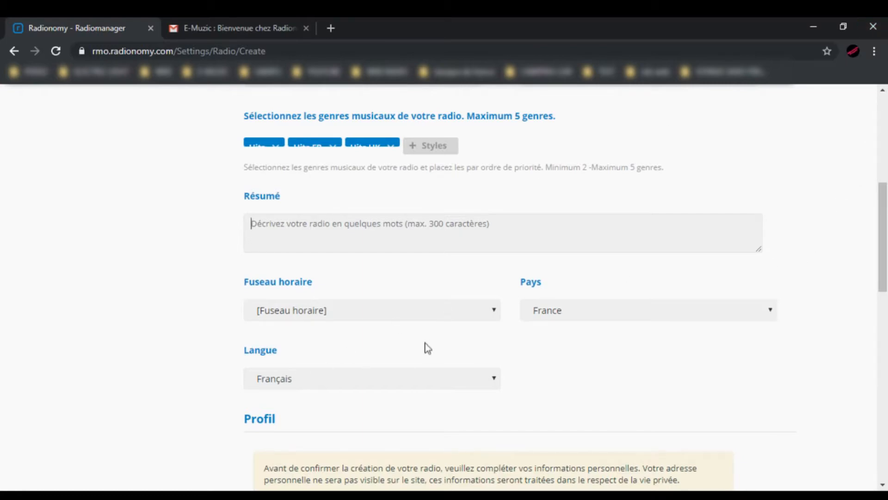
{"action": "scroll", "coordinate": [409, 346], "scroll_direction": "up", "scroll_amount": 7}
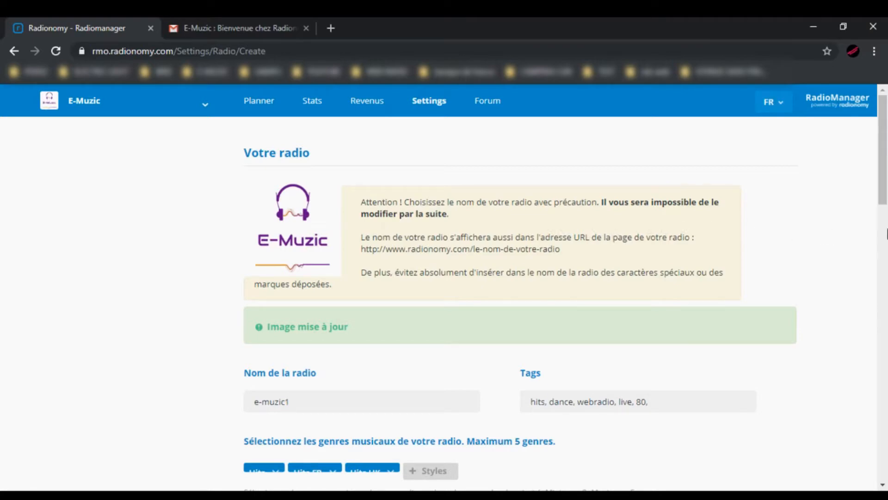
{"action": "scroll", "coordinate": [293, 315], "scroll_direction": "down", "scroll_amount": 10}
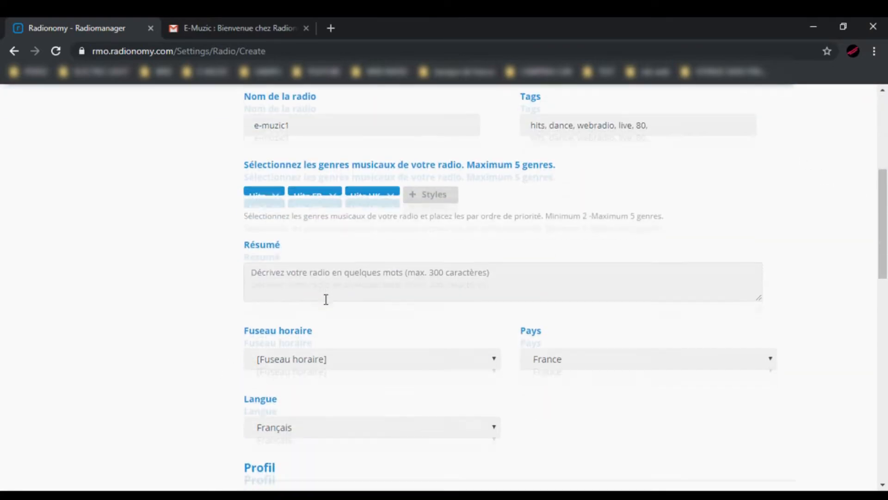
{"action": "scroll", "coordinate": [326, 299], "scroll_direction": "down", "scroll_amount": 3}
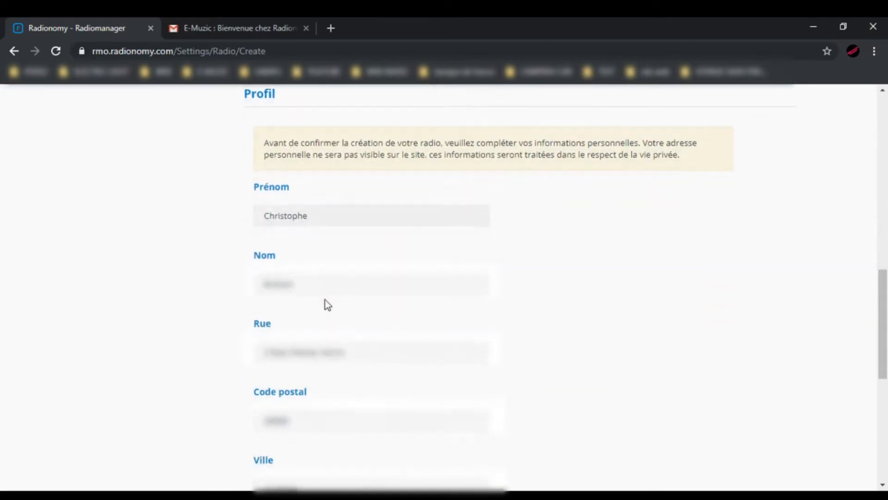
{"action": "scroll", "coordinate": [328, 305], "scroll_direction": "down", "scroll_amount": 2}
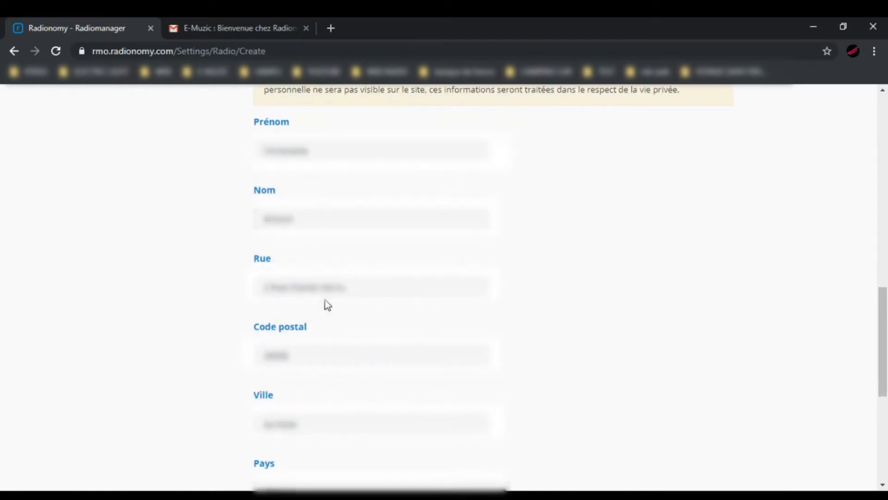
{"action": "scroll", "coordinate": [326, 299], "scroll_direction": "down", "scroll_amount": 2}
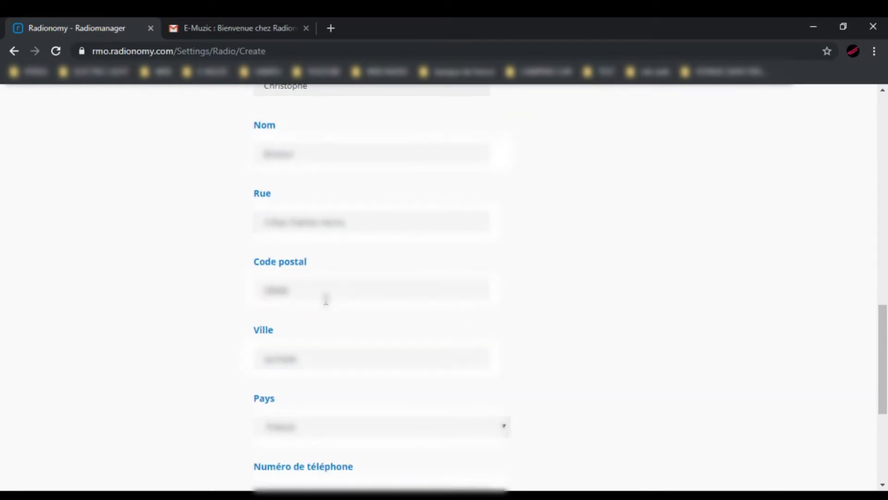
{"action": "scroll", "coordinate": [326, 300], "scroll_direction": "down", "scroll_amount": 5}
{"action": "scroll", "coordinate": [325, 300], "scroll_direction": "up", "scroll_amount": 7}
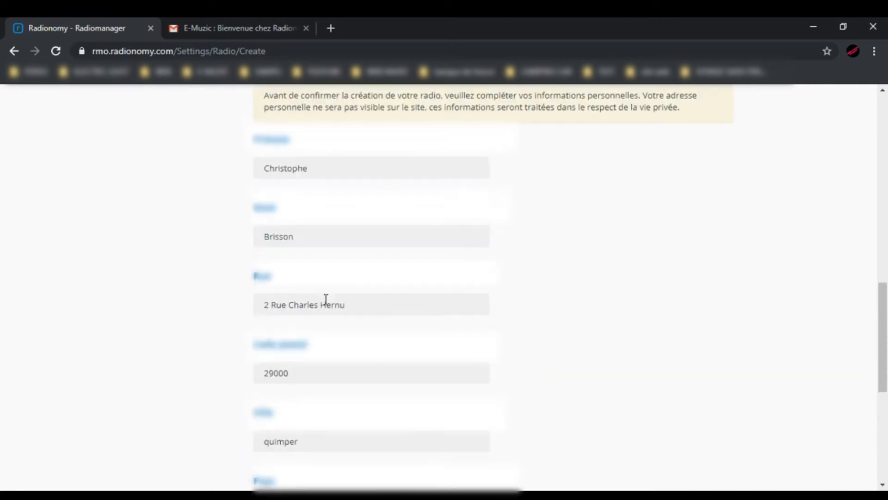
{"action": "scroll", "coordinate": [325, 299], "scroll_direction": "up", "scroll_amount": 5}
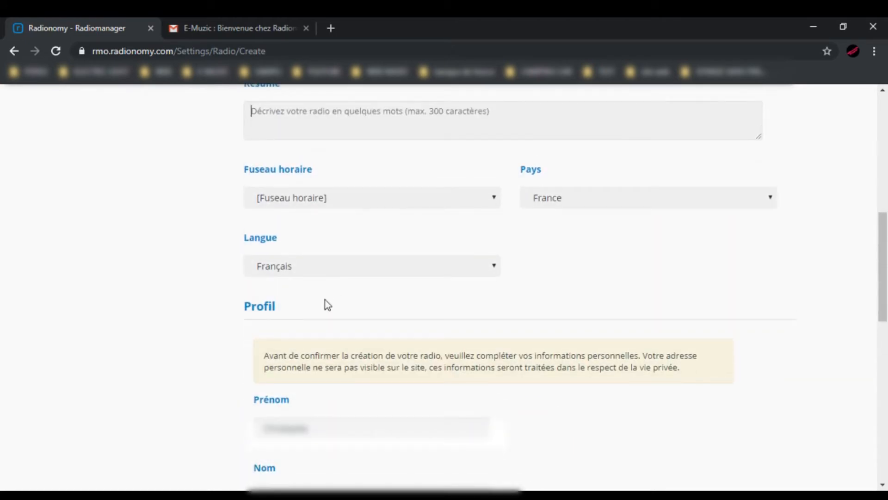
{"action": "scroll", "coordinate": [326, 303], "scroll_direction": "up", "scroll_amount": 4}
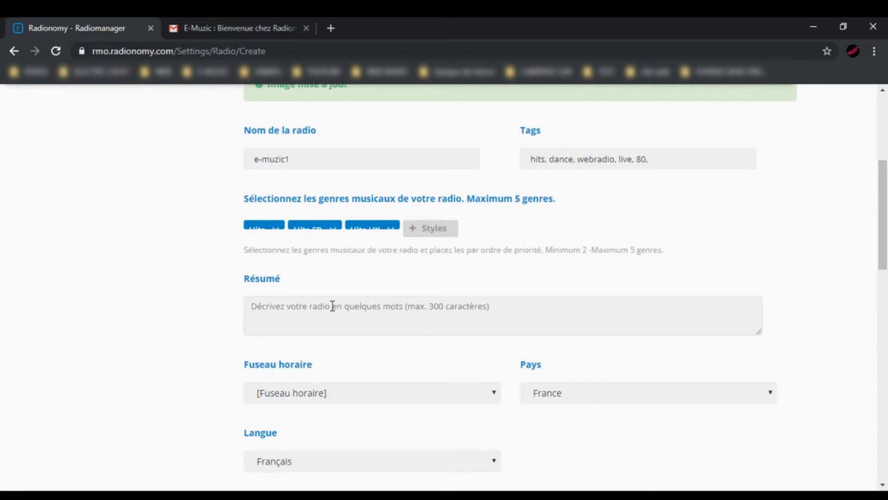
- Enter "tous les hits d'hier et d'aujourd'hui" as the radio's summary and set the time zone to (UTC+02:00) E. Europe
{"action": "type", "text": "tous les"}
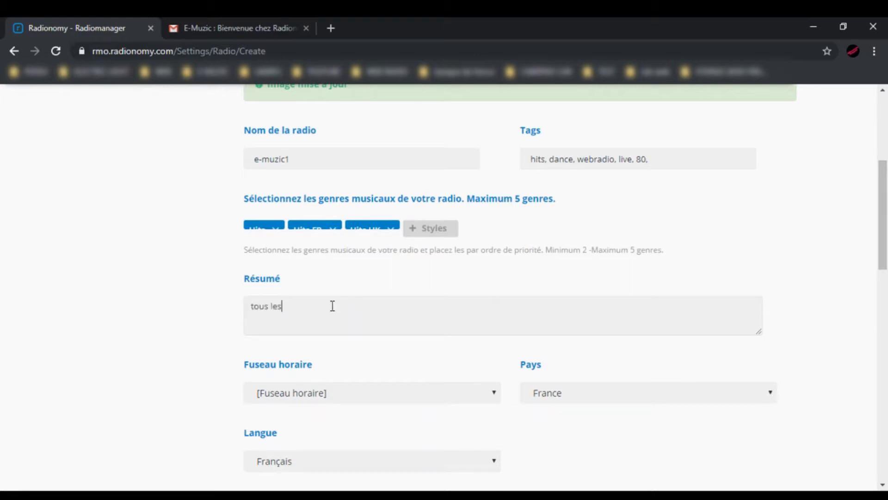
{"action": "type", "text": " hits d'hier et d'aujourd'hui"}
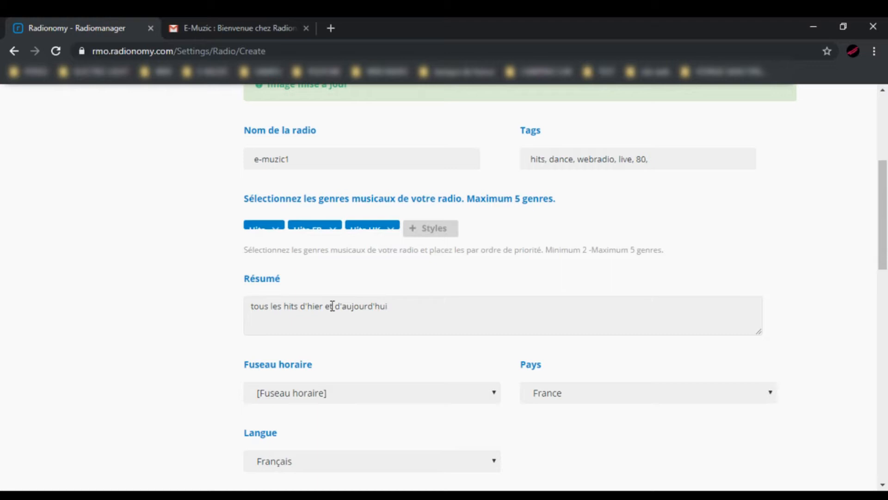
{"action": "scroll", "coordinate": [332, 306], "scroll_direction": "down", "scroll_amount": 3}
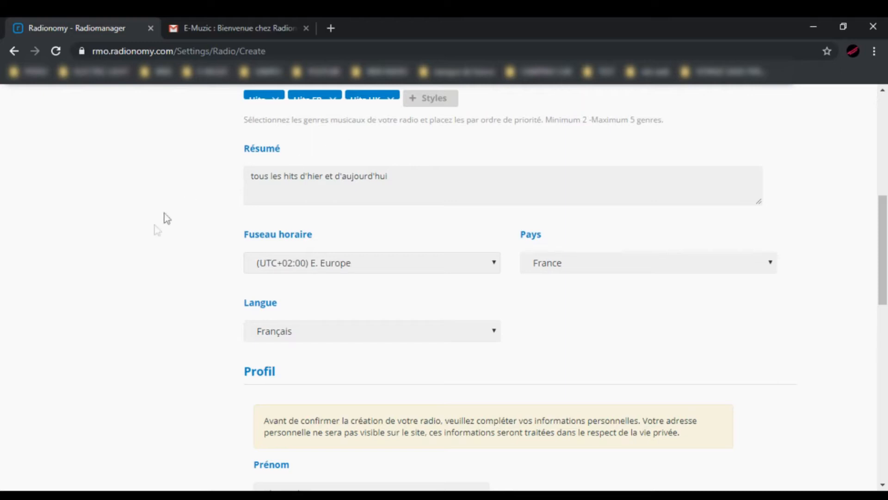
- Accept the terms and conditions of the Pacte des Producteurs de Radio and save the form to create the radio
{"action": "scroll", "coordinate": [398, 243], "scroll_direction": "down", "scroll_amount": 1}
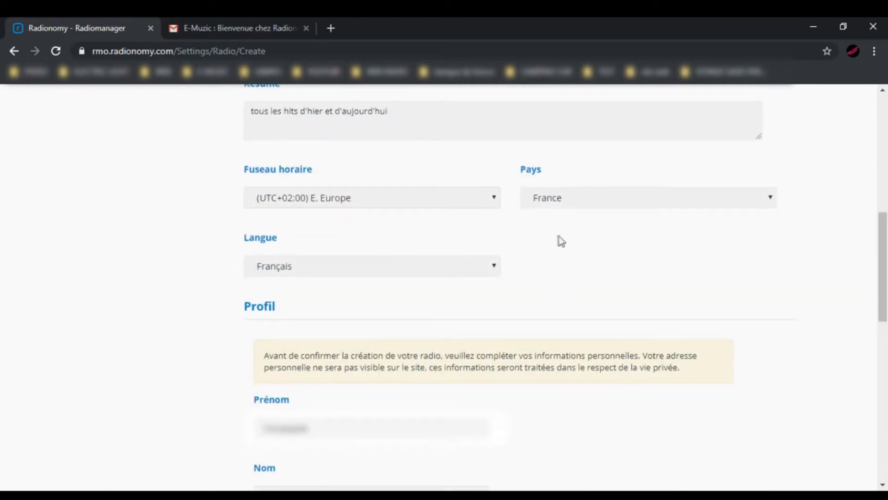
{"action": "scroll", "coordinate": [351, 264], "scroll_direction": "down", "scroll_amount": 1}
{"action": "scroll", "coordinate": [466, 272], "scroll_direction": "down", "scroll_amount": 1}
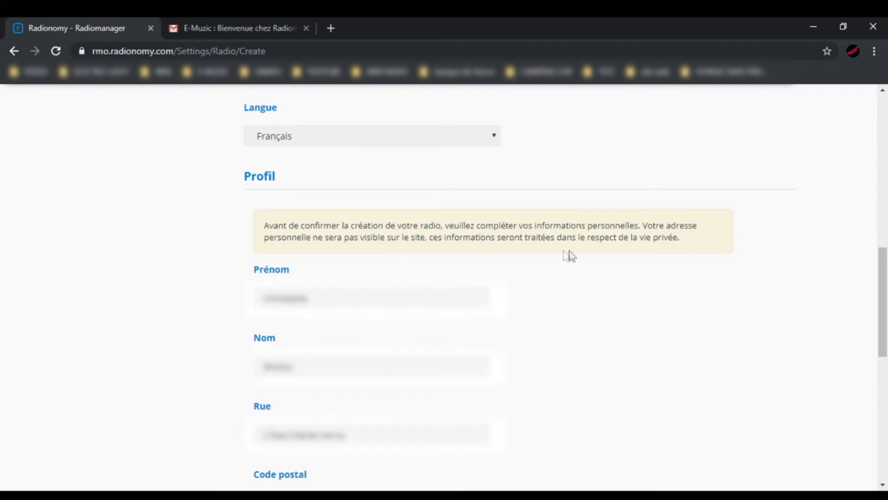
{"action": "scroll", "coordinate": [422, 271], "scroll_direction": "down", "scroll_amount": 5}
{"action": "scroll", "coordinate": [424, 273], "scroll_direction": "down", "scroll_amount": 4}
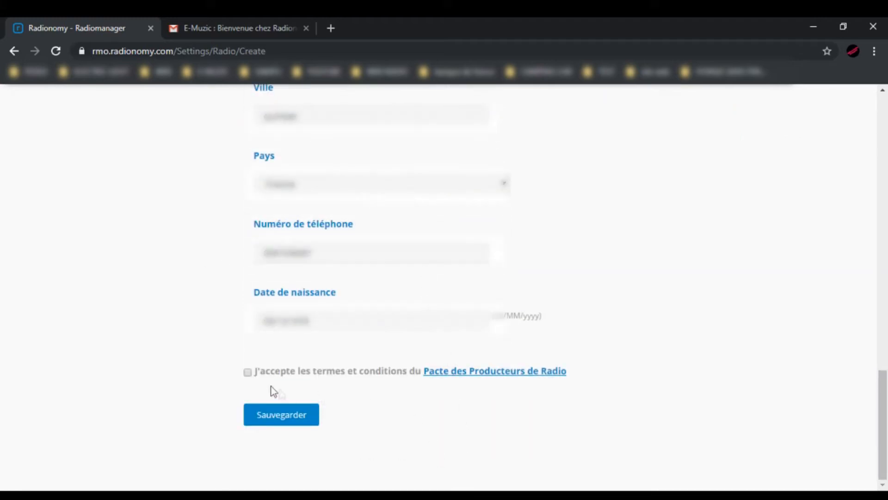
{"action": "left_click", "coordinate": [248, 373]}
{"action": "left_click", "coordinate": [286, 421]}
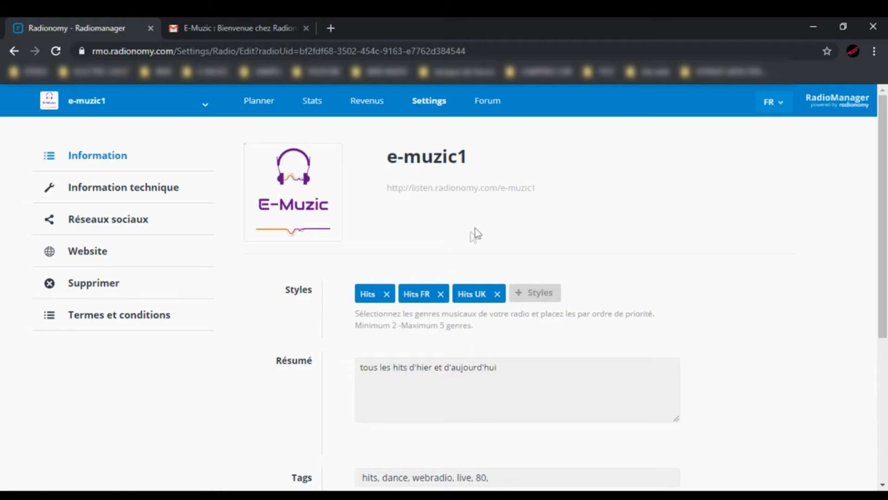
- Play the e-muzic1 stream through its listening link, pausing it and closing the player after listening
{"action": "left_click", "coordinate": [486, 190]}
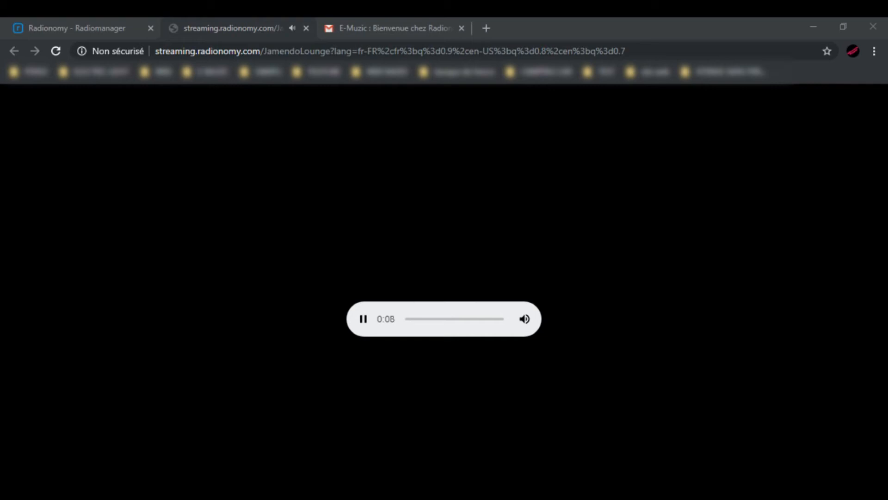
{"action": "left_click", "coordinate": [363, 319]}
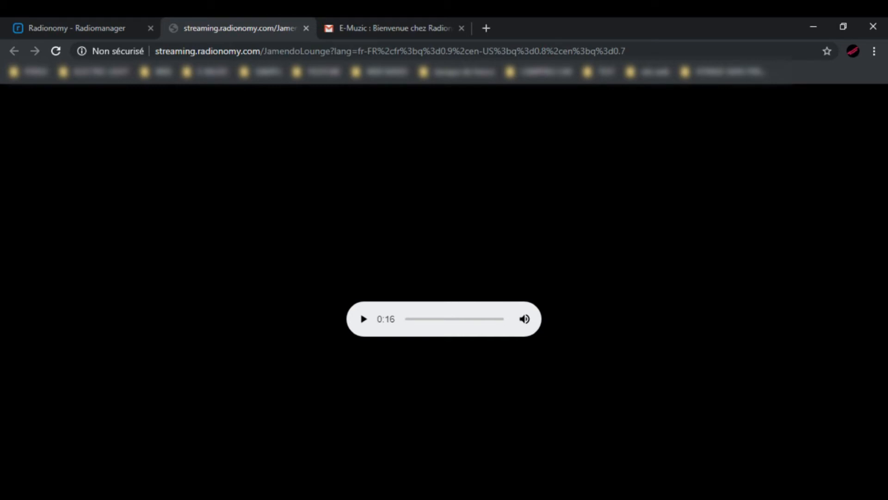
{"action": "left_click", "coordinate": [306, 28]}
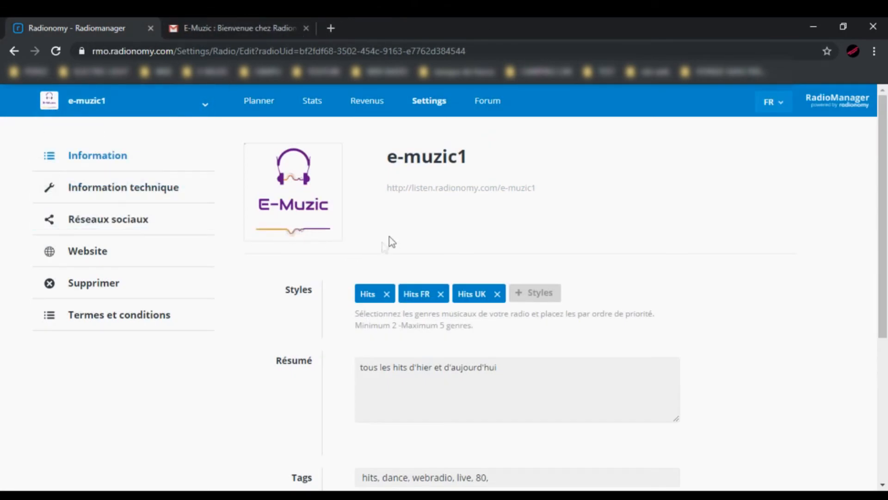